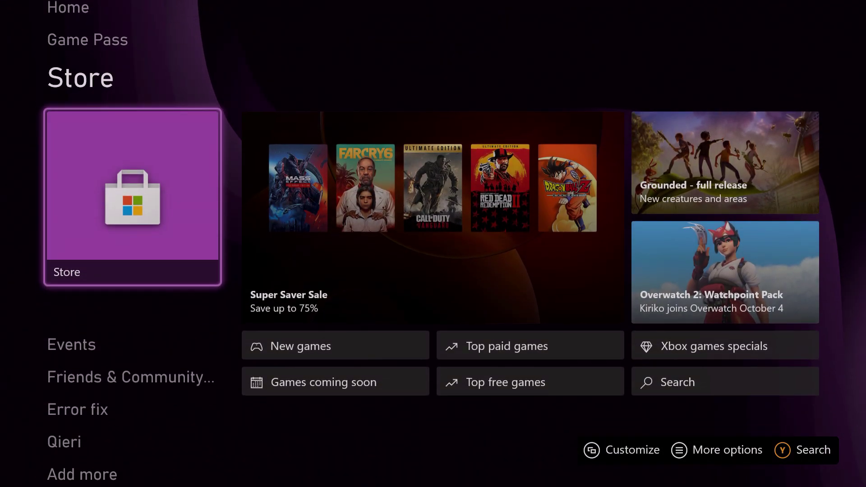
Step: Open the console's Settings from the Home screen
key("Down")
key("Down")
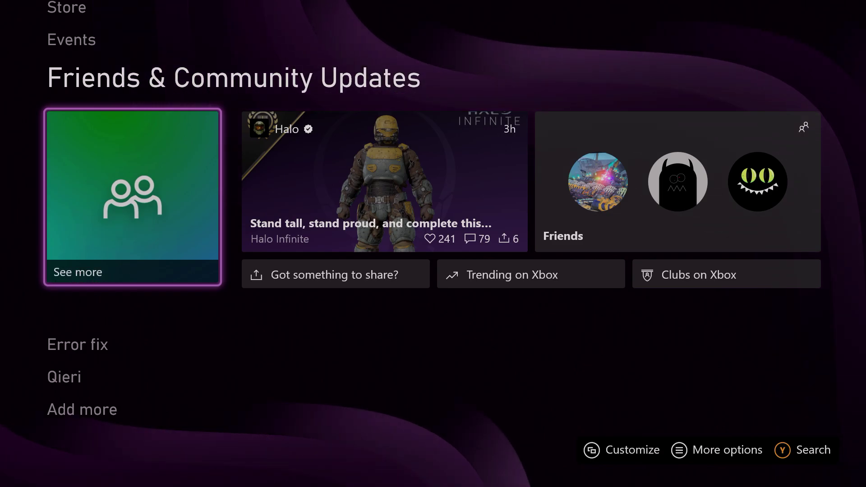
key("Down")
key("Up")
key("Up")
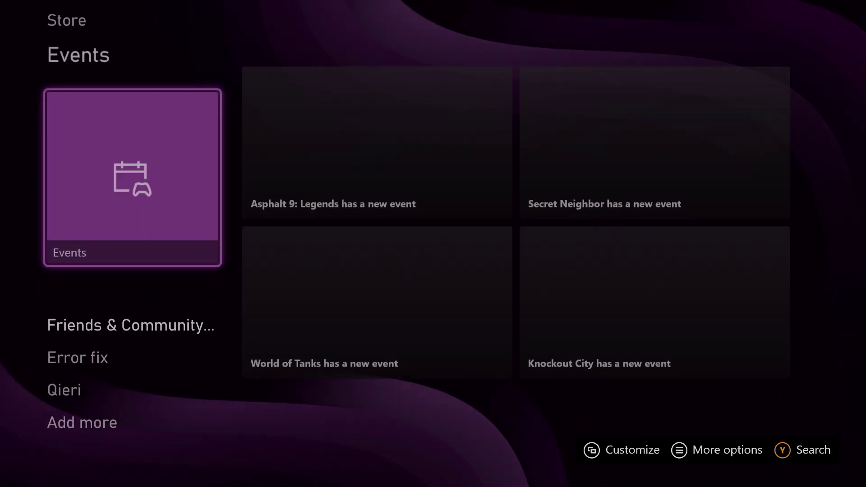
key("Up")
key("Up")
key("Up")
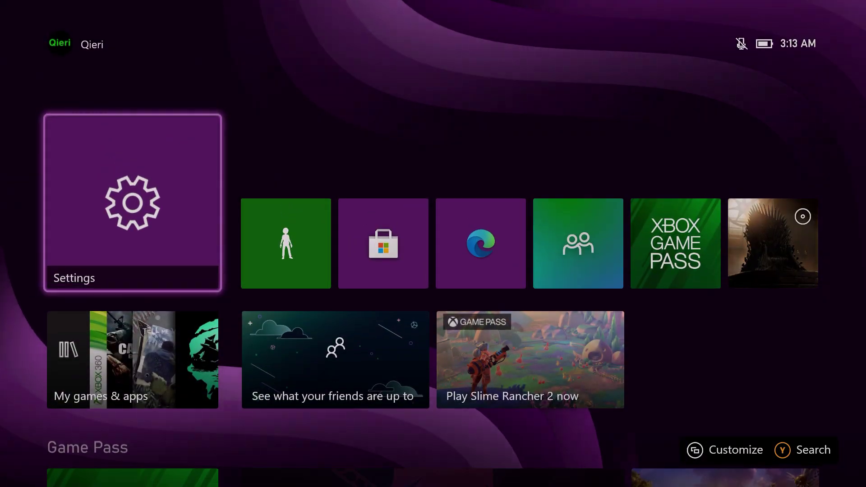
key("Return")
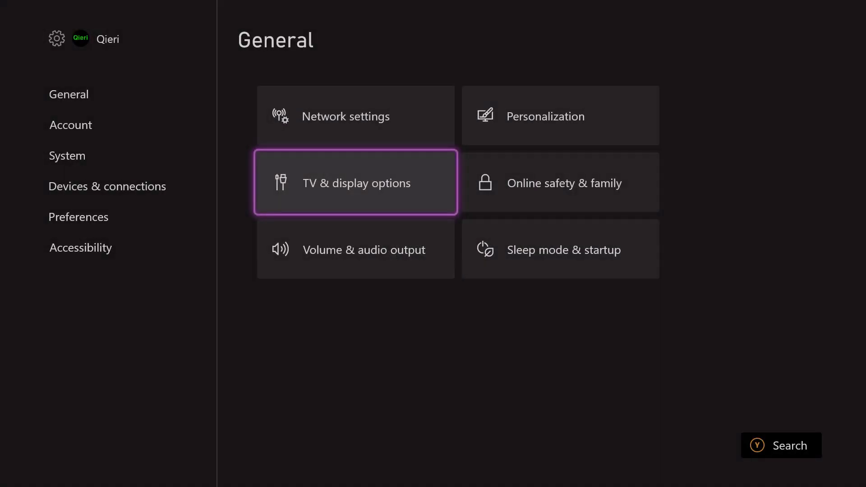
Step: Open TV & display options in the General settings
key("Left")
key("Down")
key("Up")
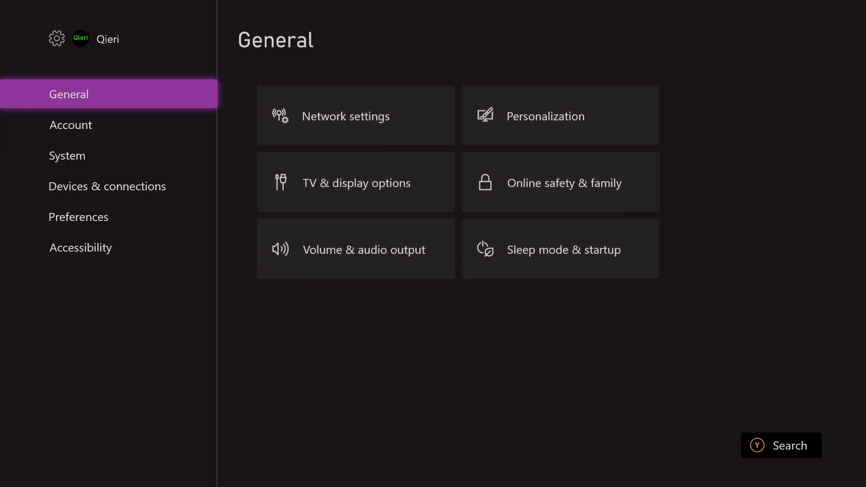
key("Right")
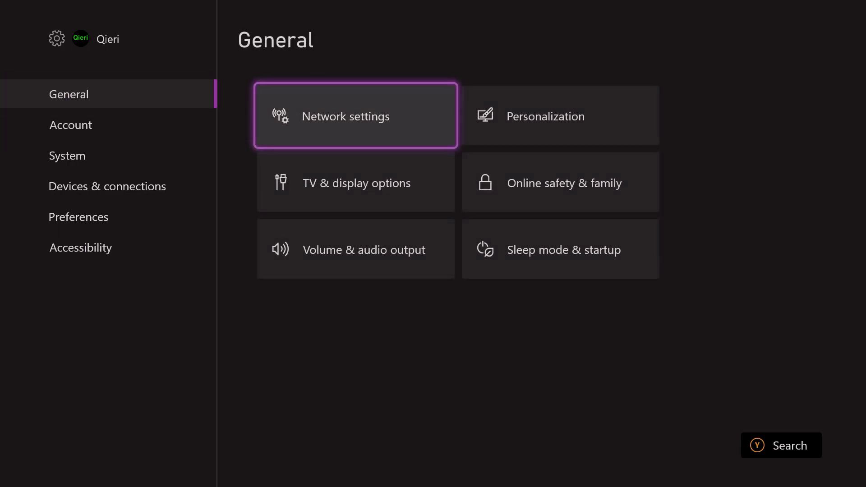
key("Down")
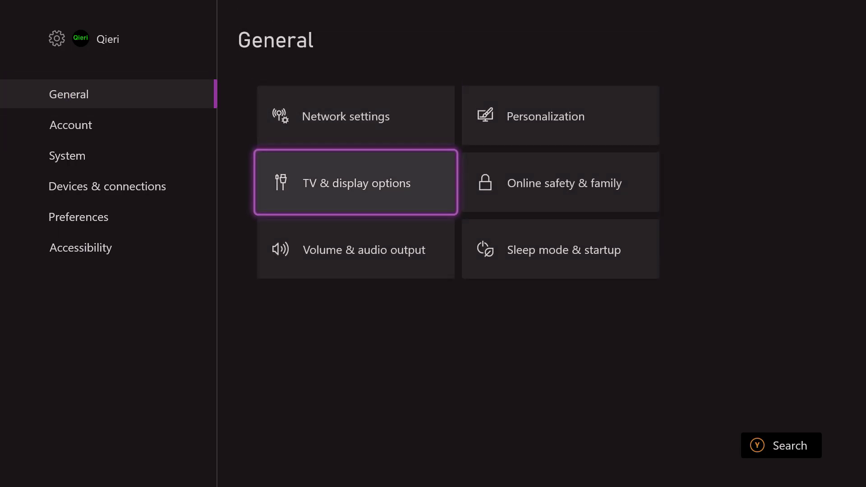
key("Return")
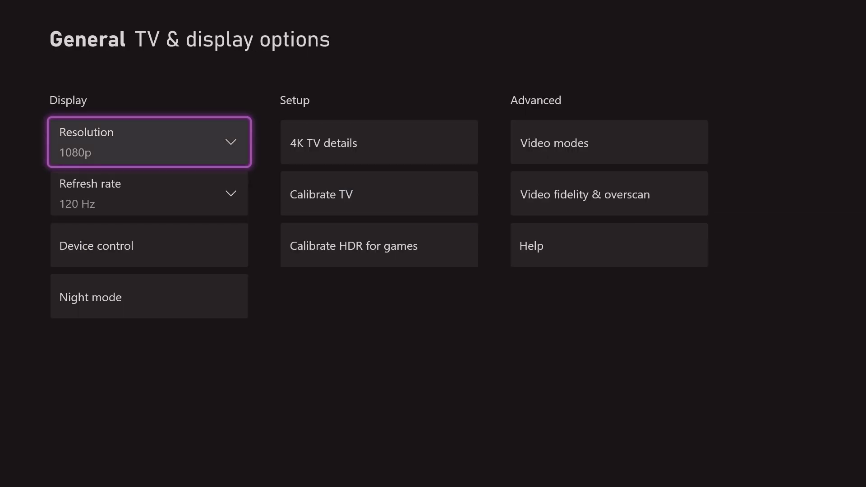
Step: Compare the 4K UHD and 1080p display resolutions and select 1080p
key("Return")
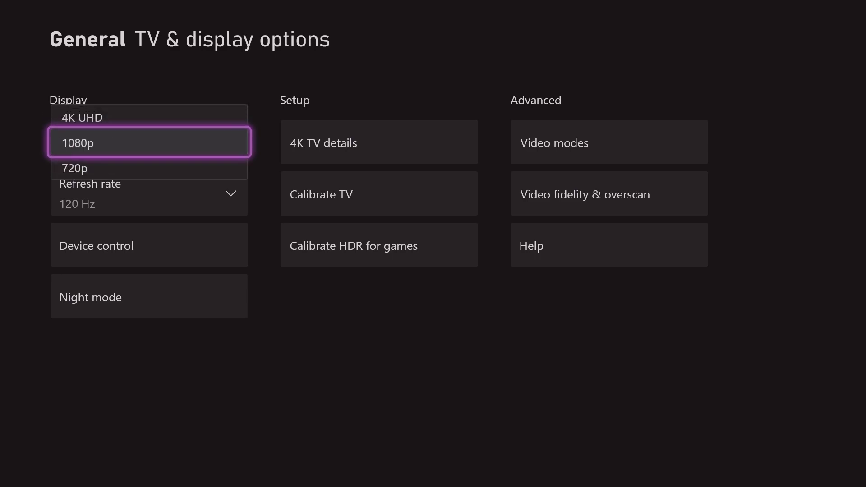
key("Up")
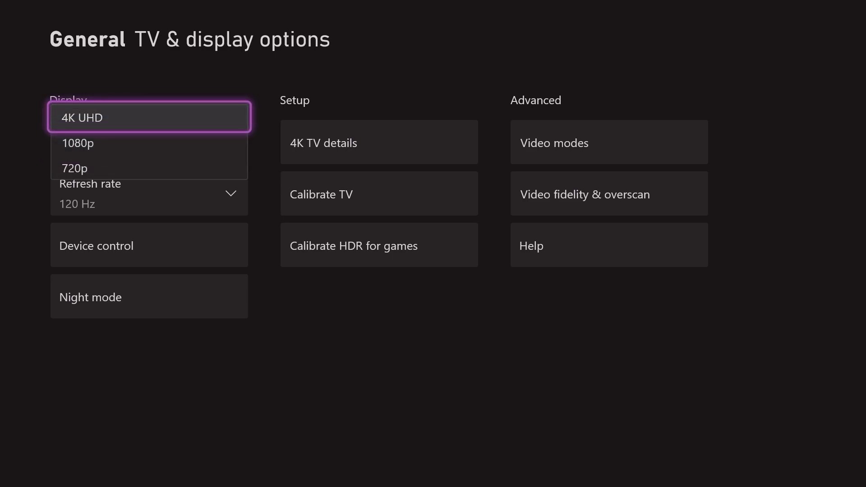
key("Down")
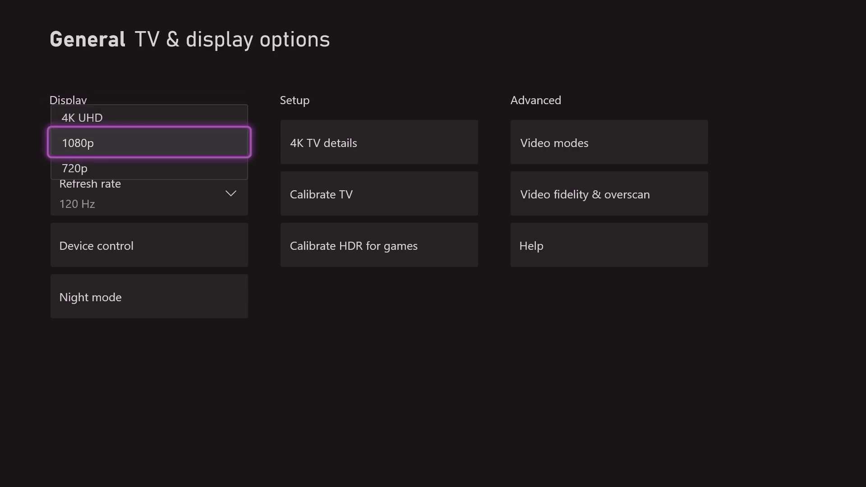
key("Up")
key("Down")
key("Up")
key("Down")
key("Return")
key("Down")
key("Up")
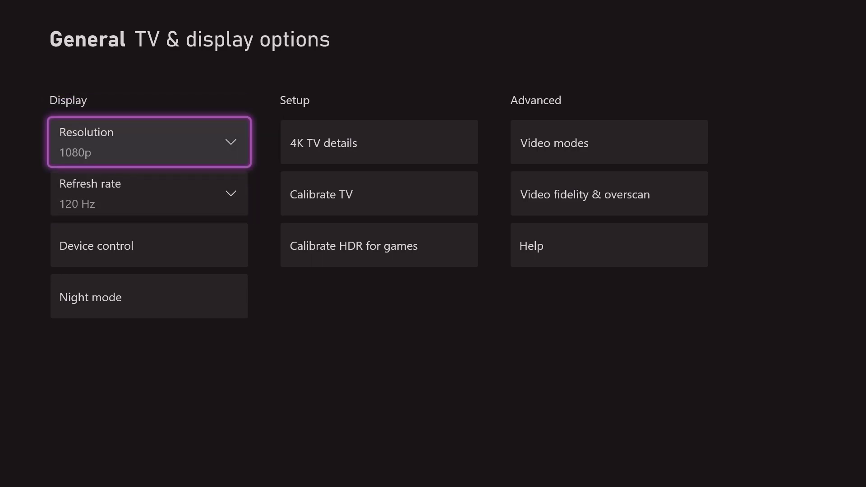
Step: Look at the 4K UHD resolution choice and close the choices without selecting it
key("Right")
key("Left")
key("Return")
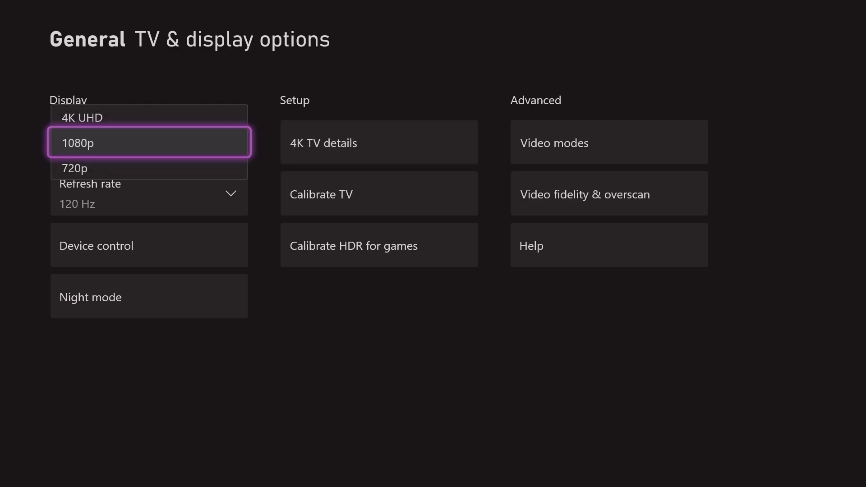
key("Up")
key("Escape")
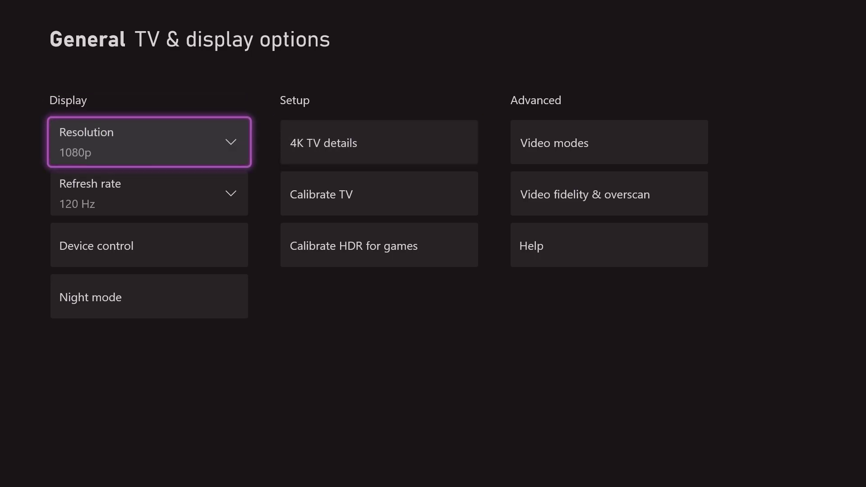
Step: Open Video modes and review the 50Hz, 24Hz, auto low-latency, variable refresh rate and YCC 4:2:2 options
key("Right")
key("Right")
key("Return")
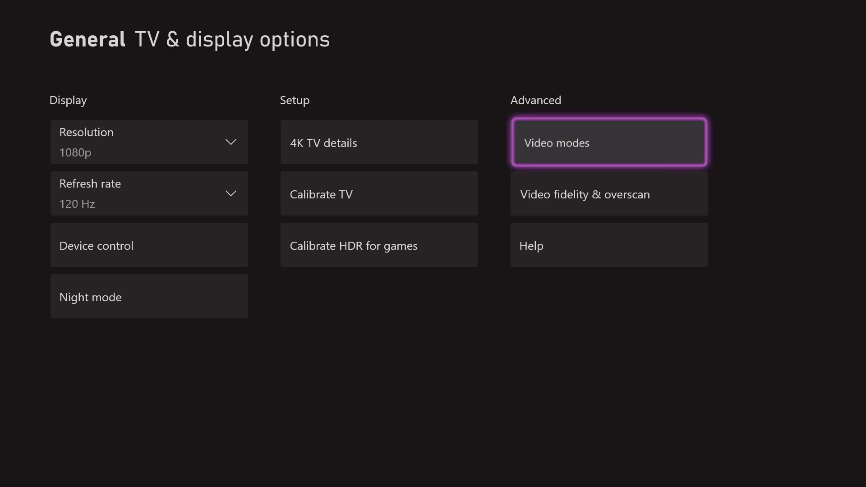
key("Down")
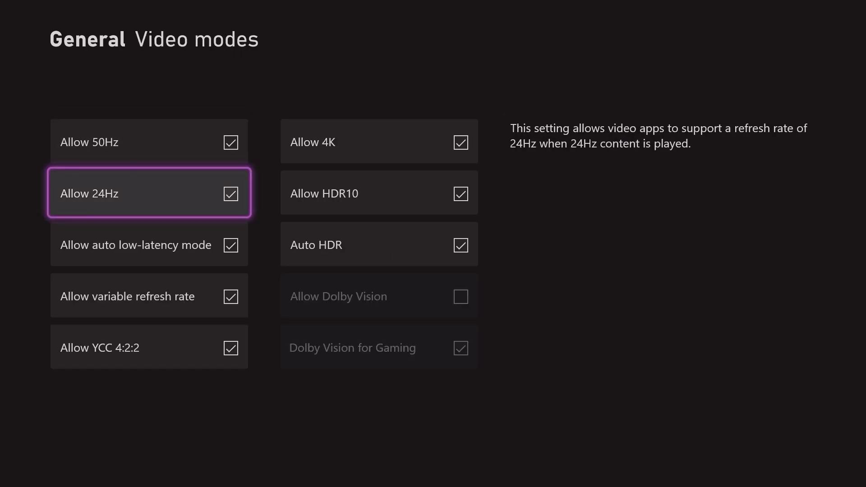
key("Up")
key("Down")
key("Down")
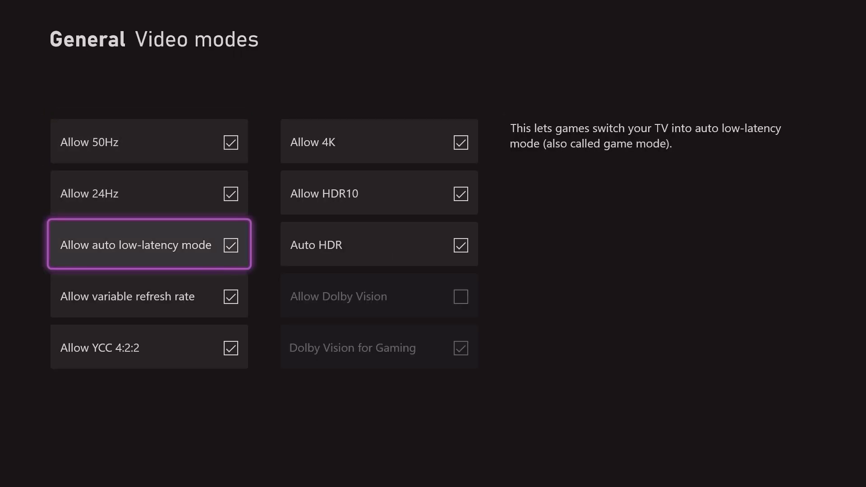
key("Down")
key("Down")
key("Up")
key("Up")
key("Up")
key("Up")
Step: Examine the Allow 4K, Allow HDR10, Auto HDR and variable refresh rate settings, and return to the TV & display options
key("Right")
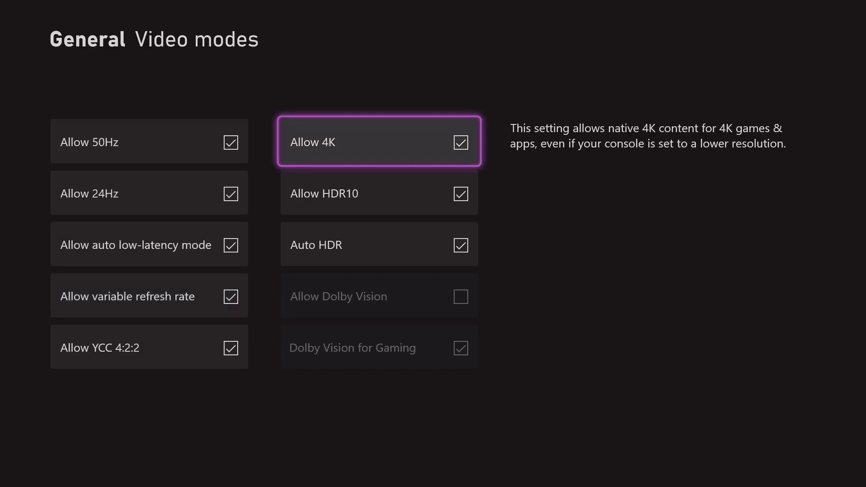
key("Down")
key("Down")
key("Down")
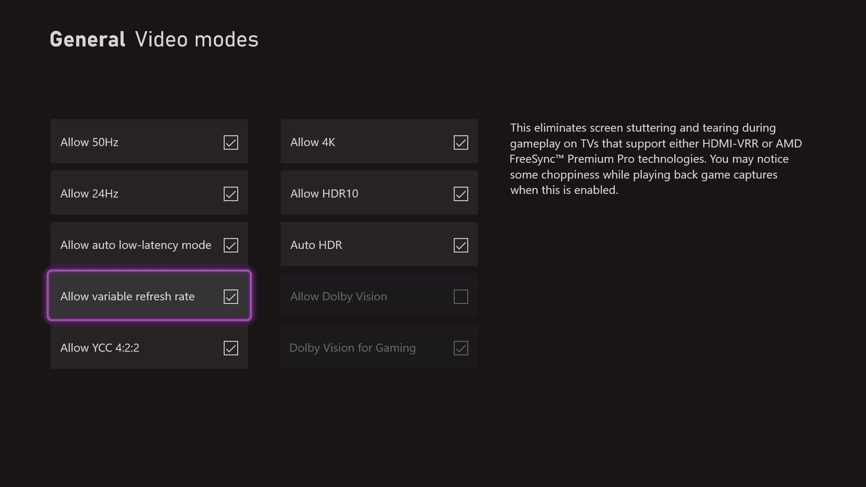
key("Up")
key("Up")
key("Up")
key("Right")
key("Down")
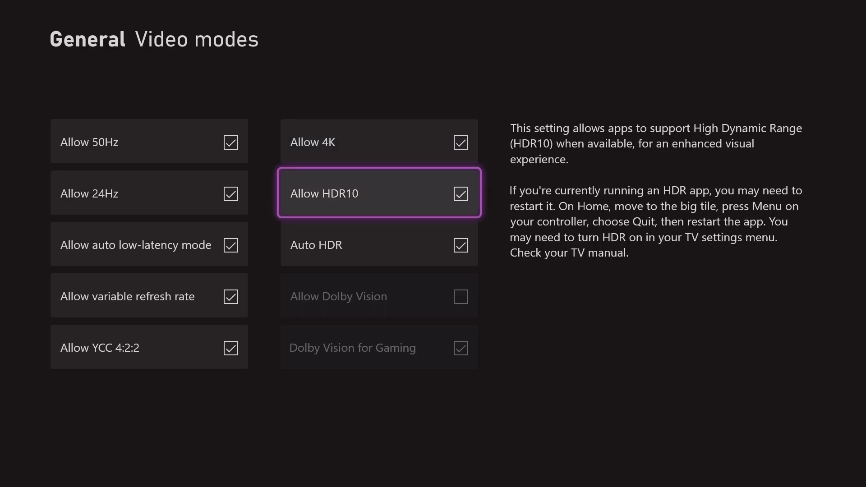
key("Down")
key("Escape")
Step: Review the display resolution choices up to 4K UHD and leave them without changing the resolution
key("Right")
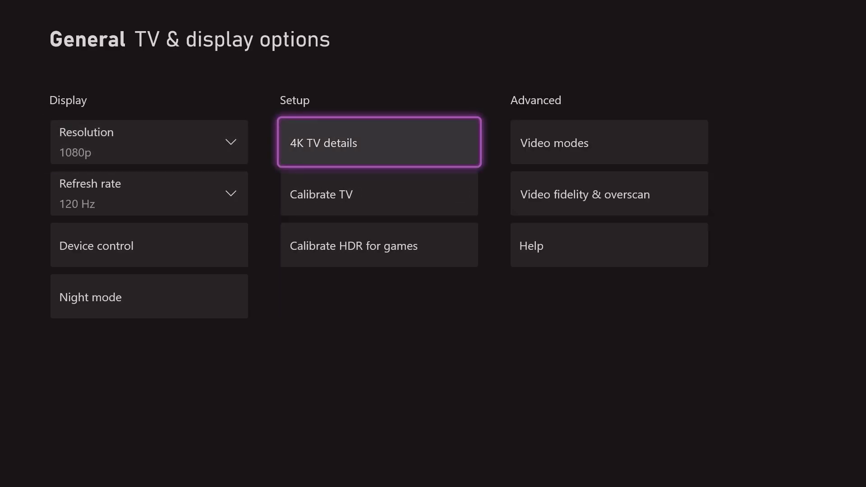
key("Left")
key("Right")
key("Left")
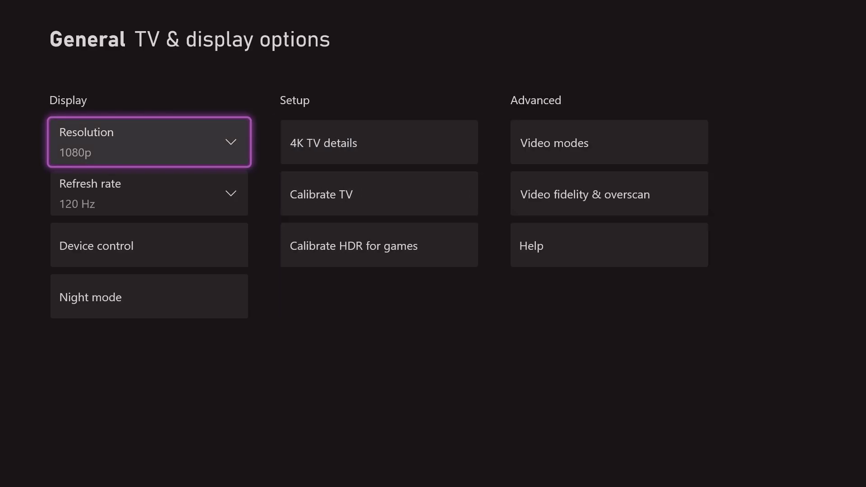
key("Return")
key("Up")
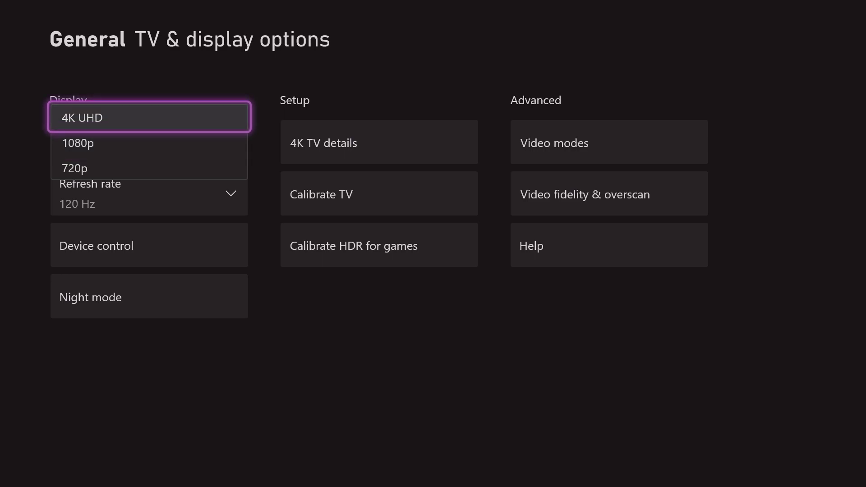
key("Escape")
Step: Check the Allow 4K and Allow HDR10 settings in Video modes and leave without changing them
key("Right")
key("Right")
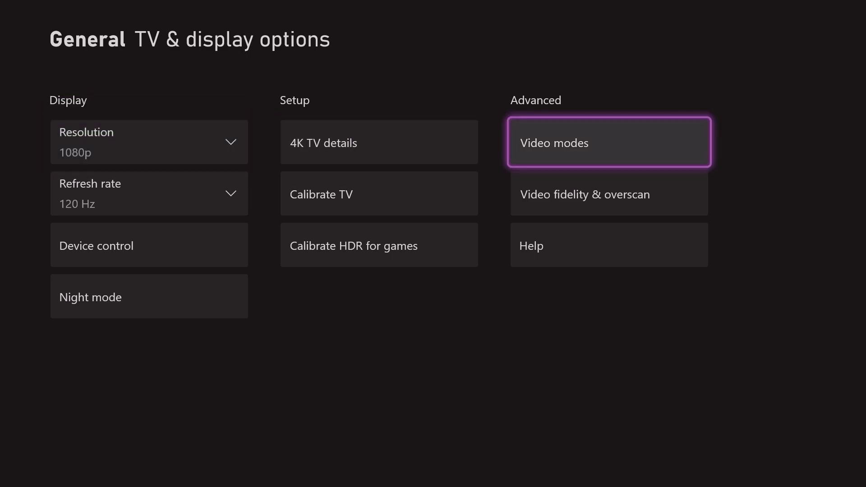
key("Return")
key("Right")
key("Down")
key("Up")
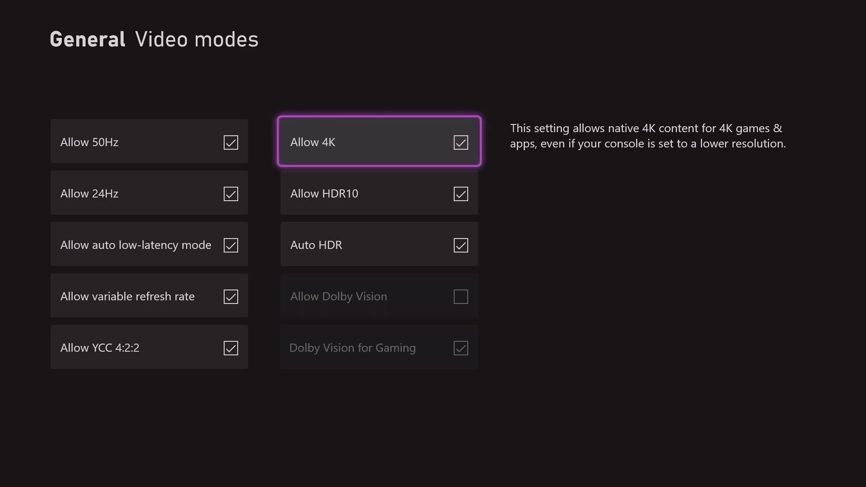
key("Left")
key("Right")
key("Left")
key("Escape")
Step: Check the 4K UHD option among the display resolutions again and dismiss the choices
key("Right")
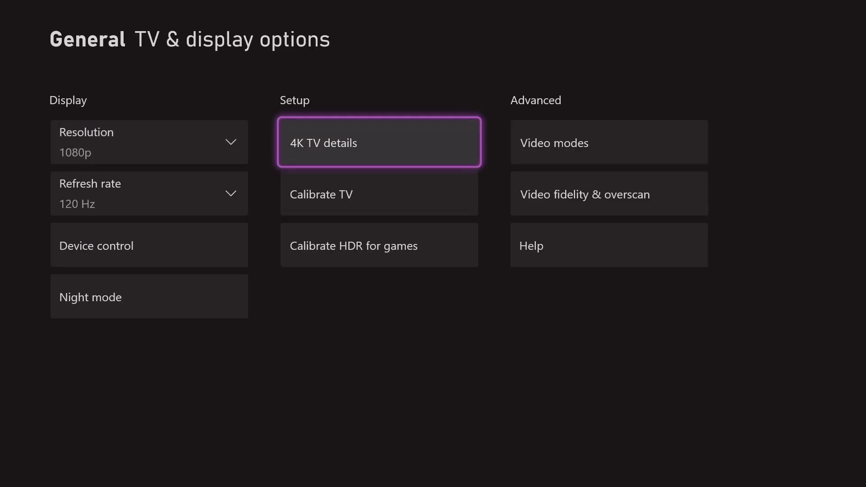
key("Left")
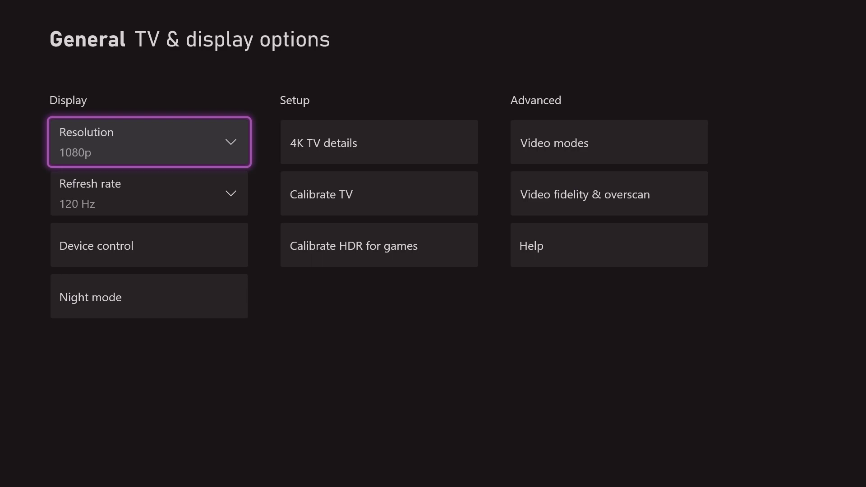
key("Return")
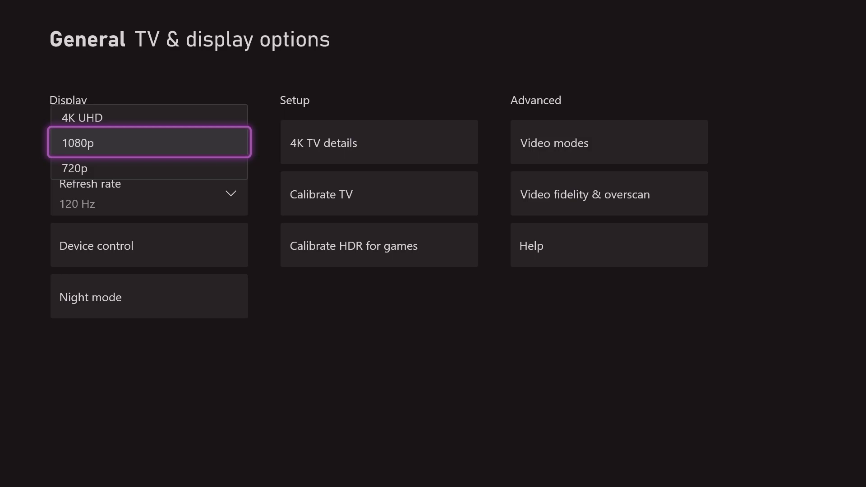
key("Up")
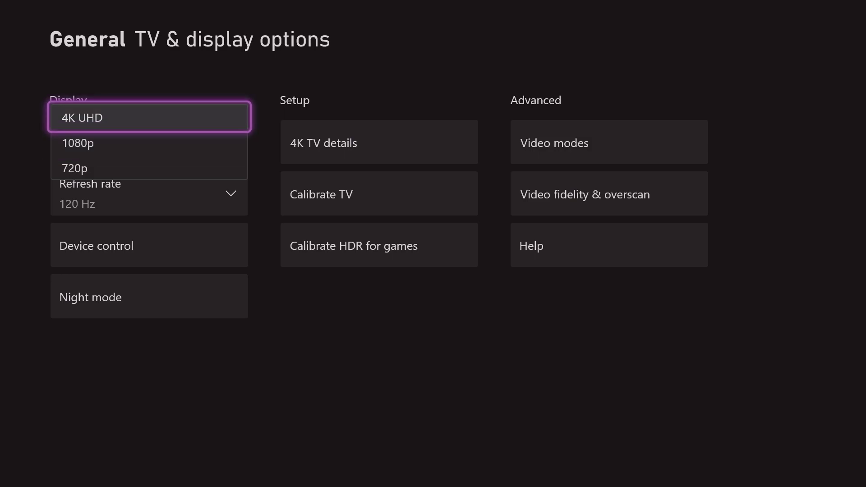
key("Escape")
Step: Open the refresh rate choices and select 120 Hz
key("Down")
key("Return")
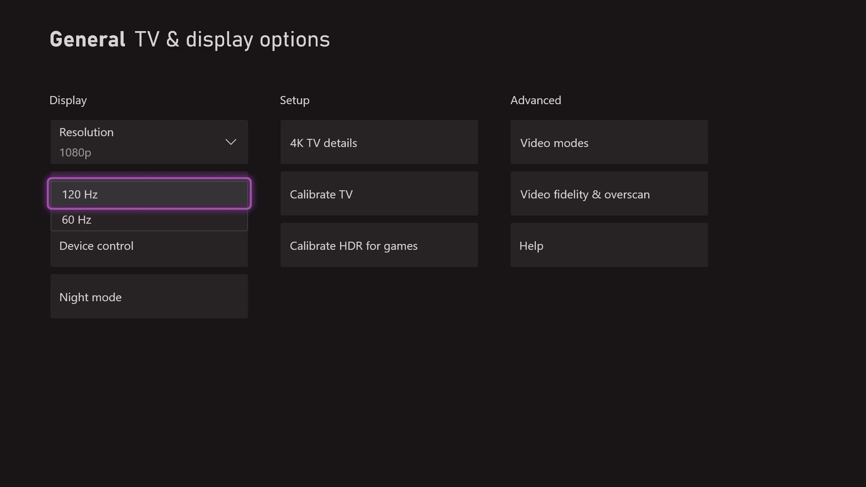
key("Return")
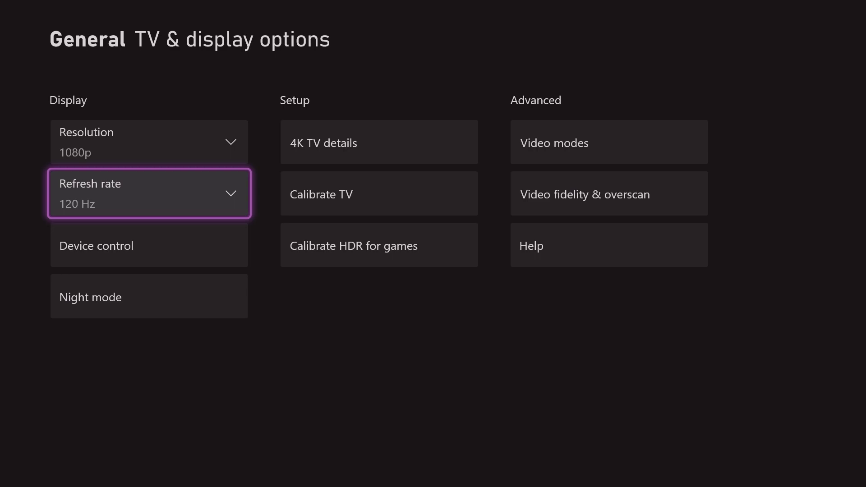
Step: Open the 4K TV details and examine the TV's resolution, gaming and video support
key("Right")
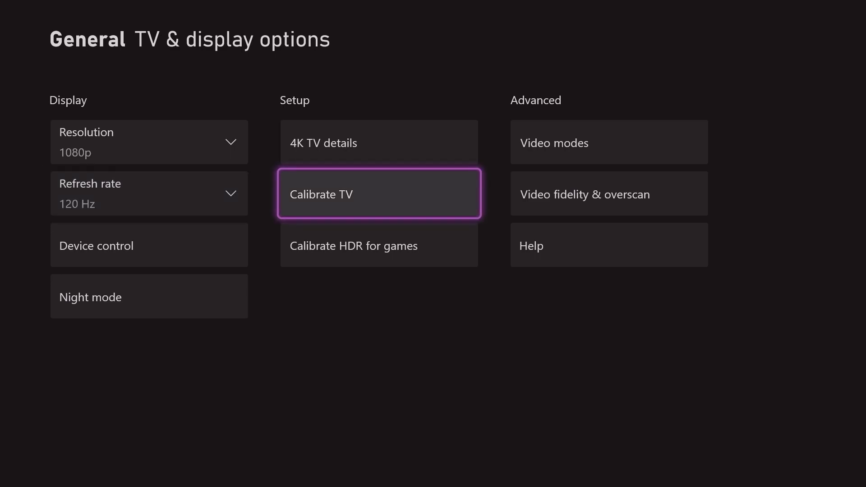
key("Up")
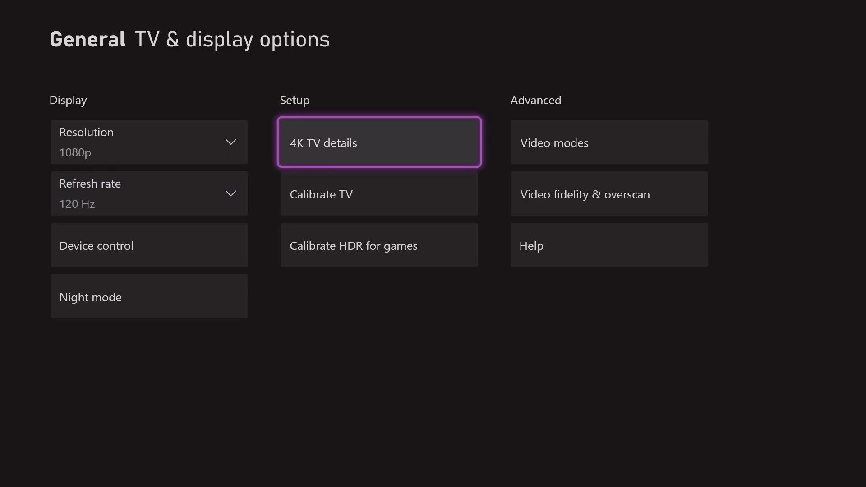
key("Return")
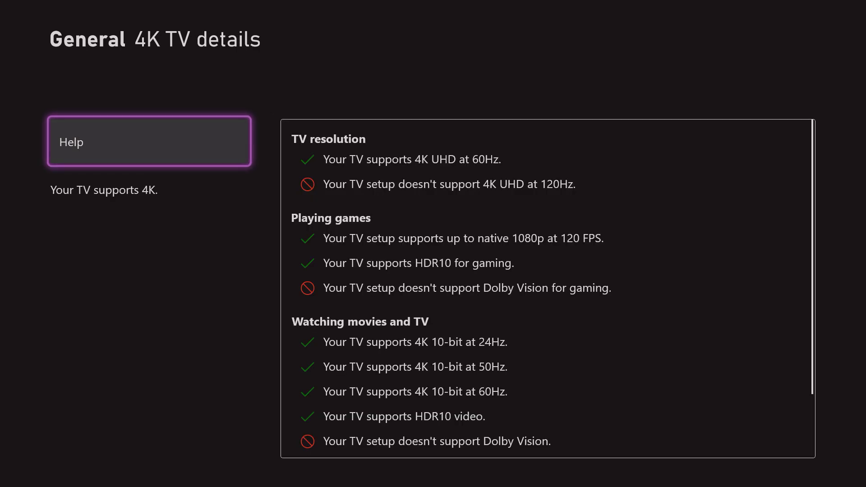
key("Right")
key("Down")
key("Up")
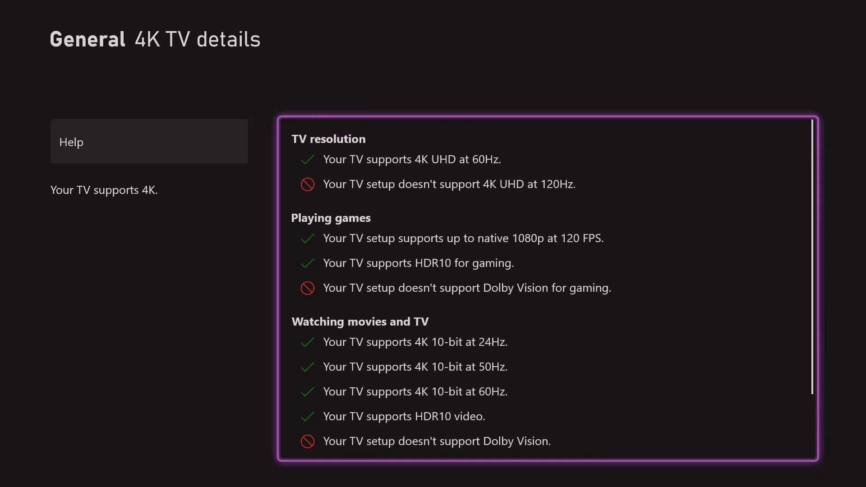
Step: Examine the remaining 4K TV details down to game capture support and return to the TV & display options
key("Down")
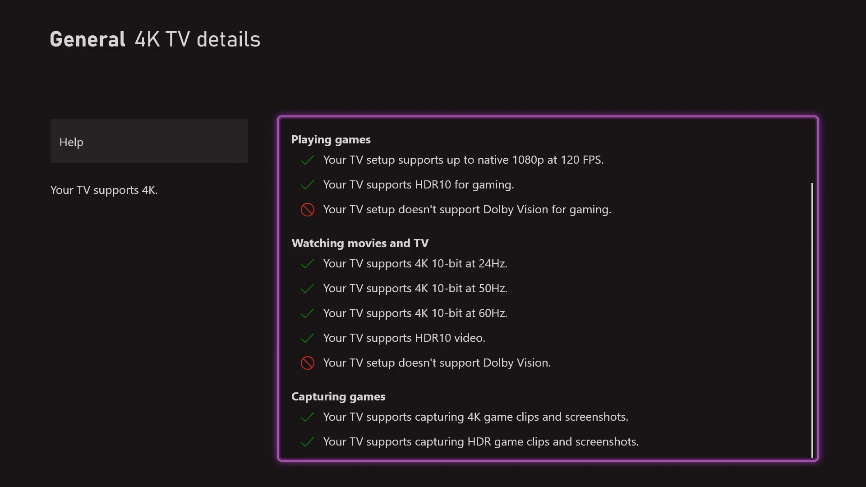
scroll(546, 288, "up", 3)
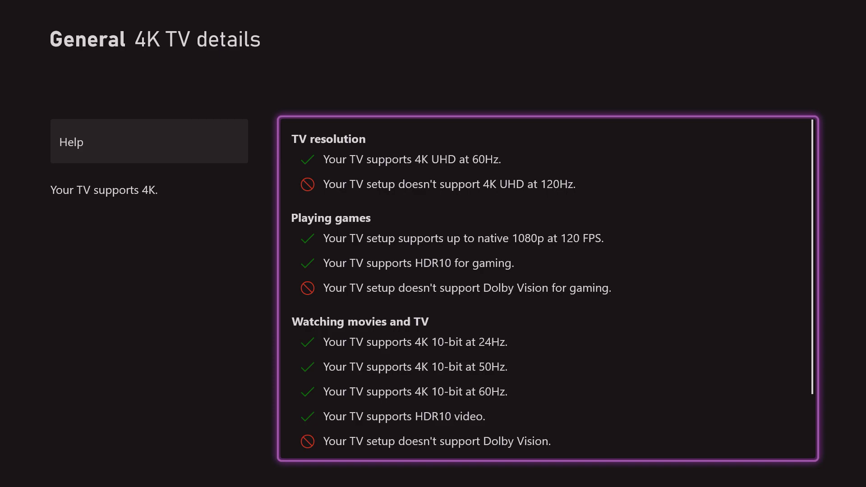
key("Escape")
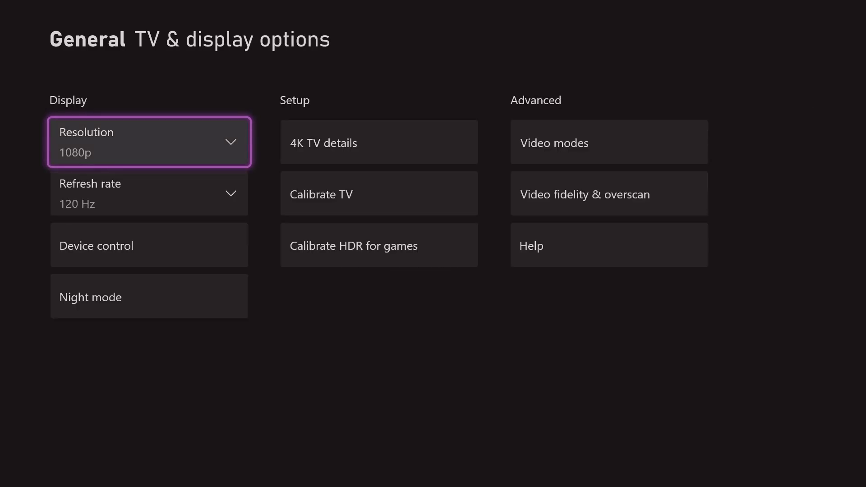
Step: Leave the TV & display options, look through the Account and System settings categories, and return to General
key("Escape")
key("Left")
key("Down")
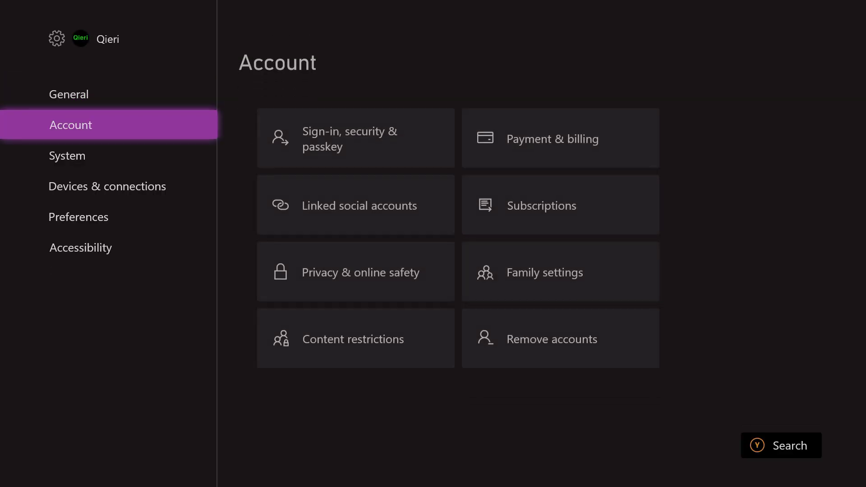
key("Down")
key("Right")
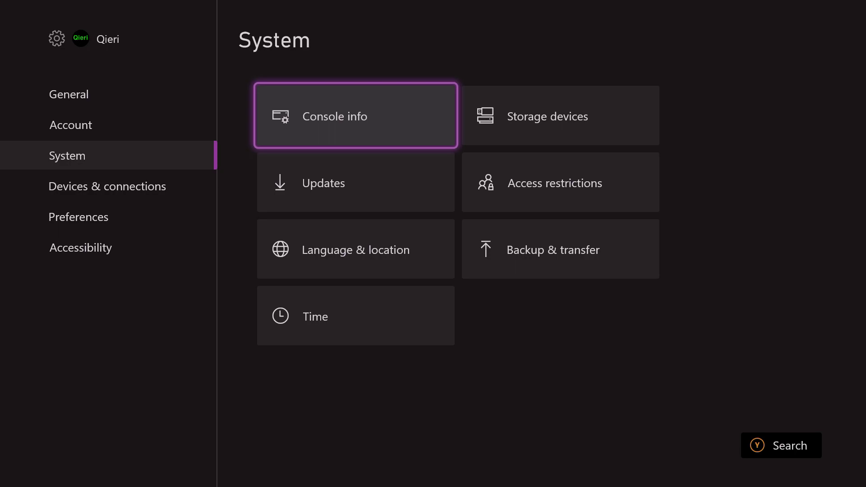
key("Right")
key("Left")
key("Left")
key("Up")
key("Up")
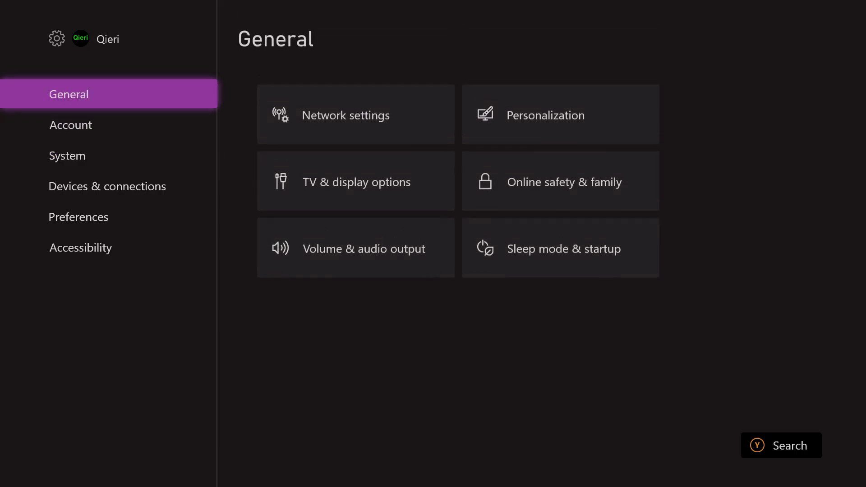
Step: Reopen the TV & display options and open Calibrate TV
key("Right")
key("Return")
key("Right")
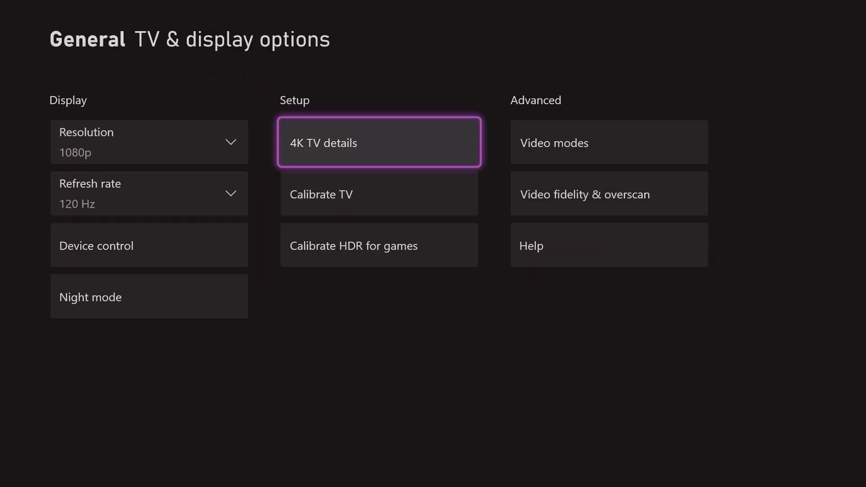
key("Down")
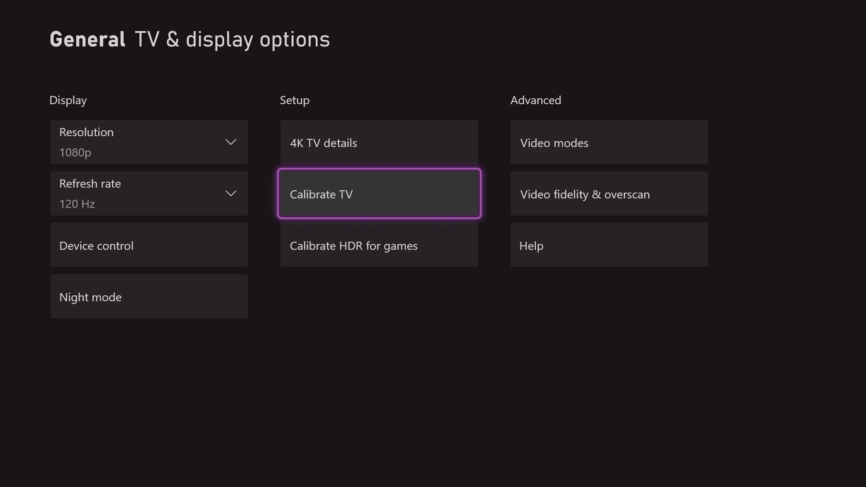
key("Return")
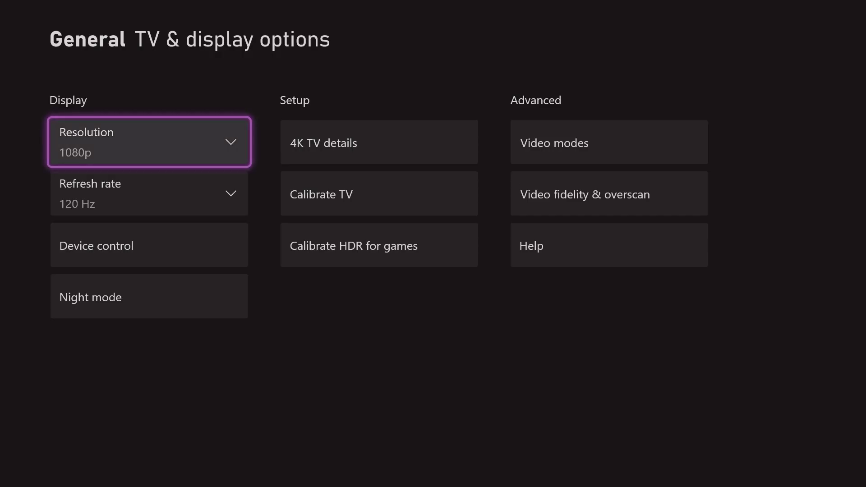
Step: Leave the TV & display options and enter the System settings category
key("Escape")
key("Left")
key("Down")
key("Down")
key("Down")
key("Up")
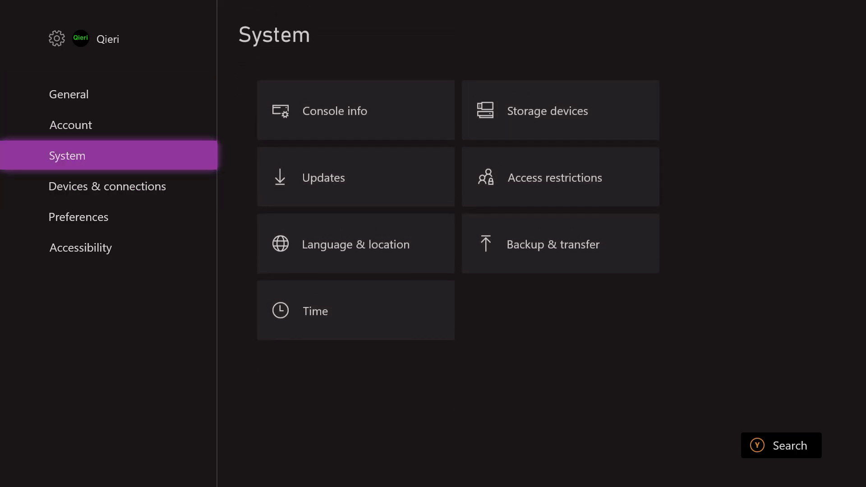
key("Right")
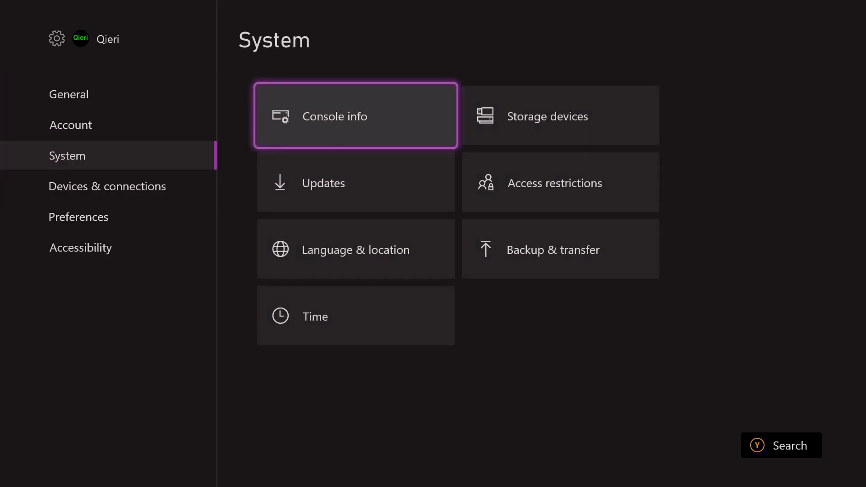
key("Down")
key("Right")
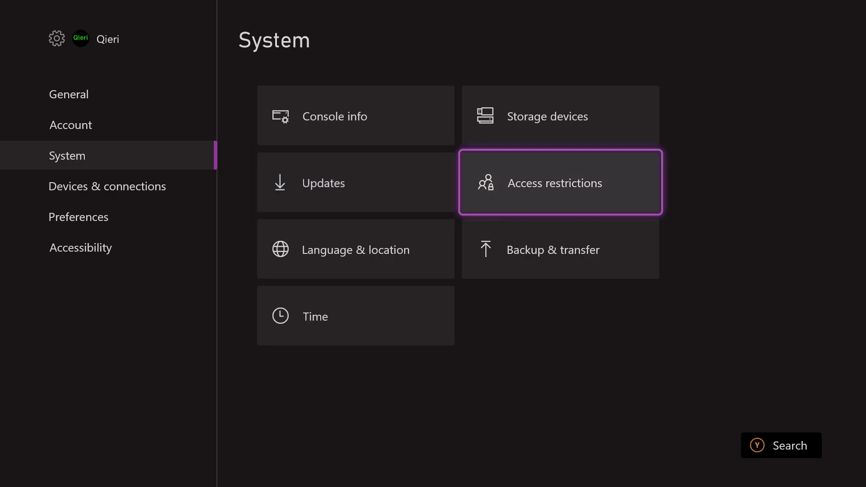
key("Up")
key("Left")
key("Down")
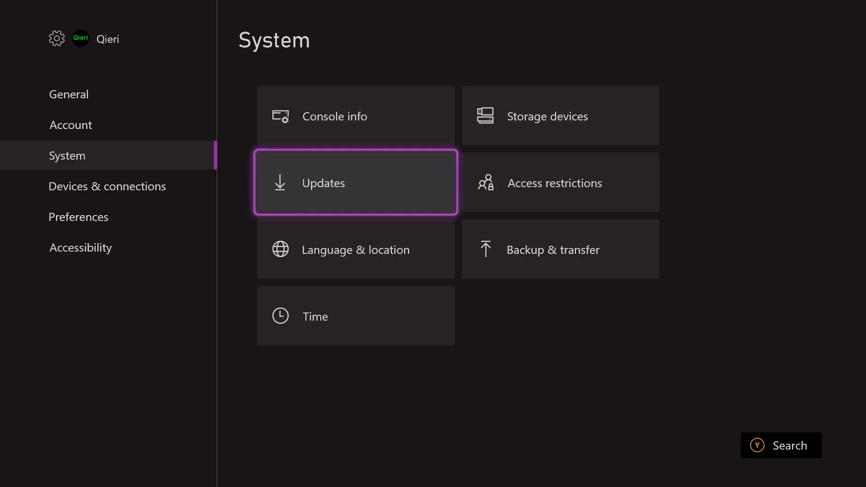
key("Right")
key("Up")
key("Left")
key("Down")
key("Down")
key("Down")
key("Up")
key("Right")
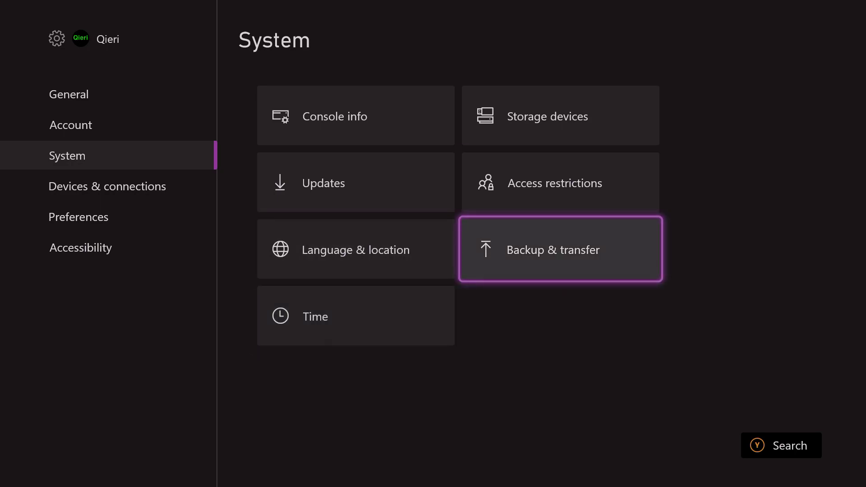
key("Up")
key("Up")
key("Left")
key("Down")
key("Down")
key("Down")
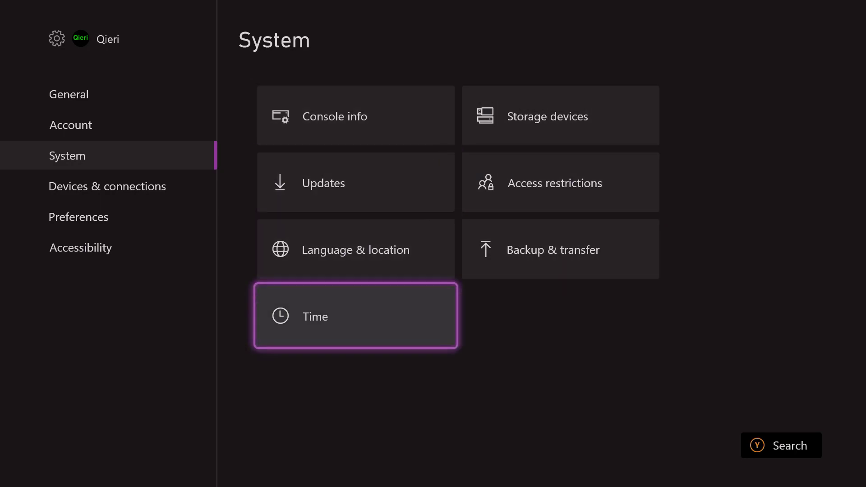
key("Up")
key("Right")
key("Up")
key("Up")
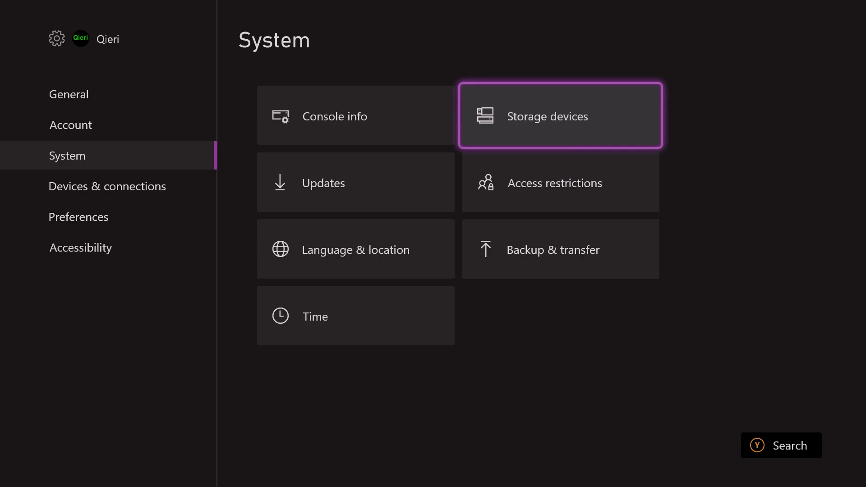
key("Left")
key("Down")
key("Down")
key("Down")
key("Up")
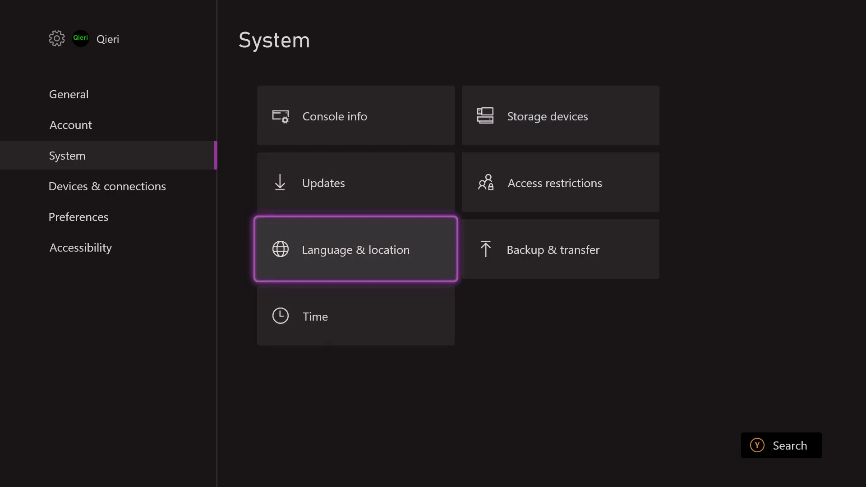
key("Right")
key("Up")
key("Up")
key("Left")
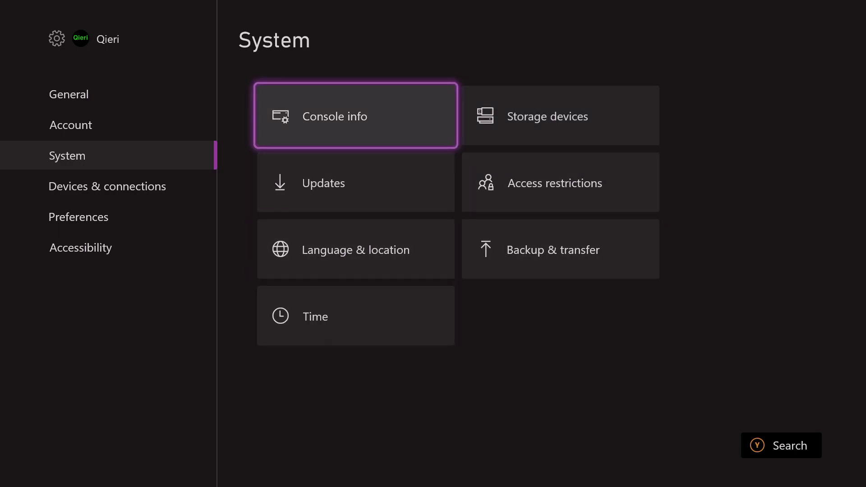
key("Down")
key("Down")
key("Down")
key("Up")
key("Up")
key("Up")
key("Right")
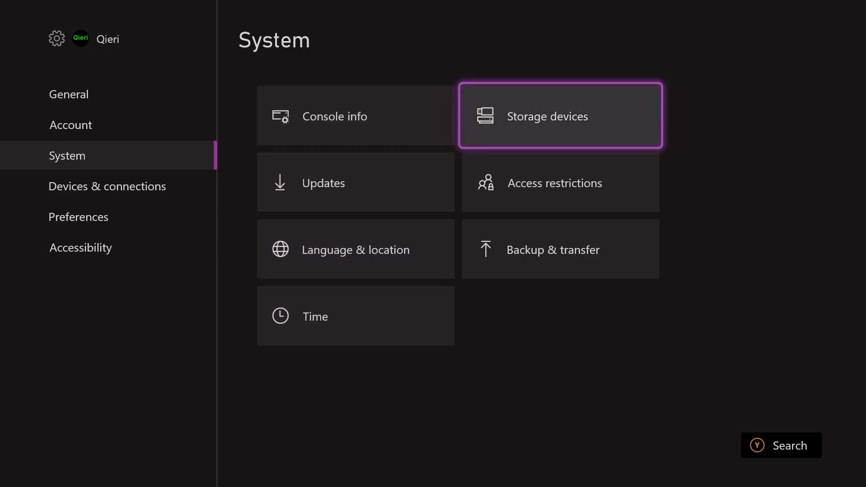
key("Down")
key("Down")
key("Left")
key("Down")
key("Up")
key("Up")
key("Up")
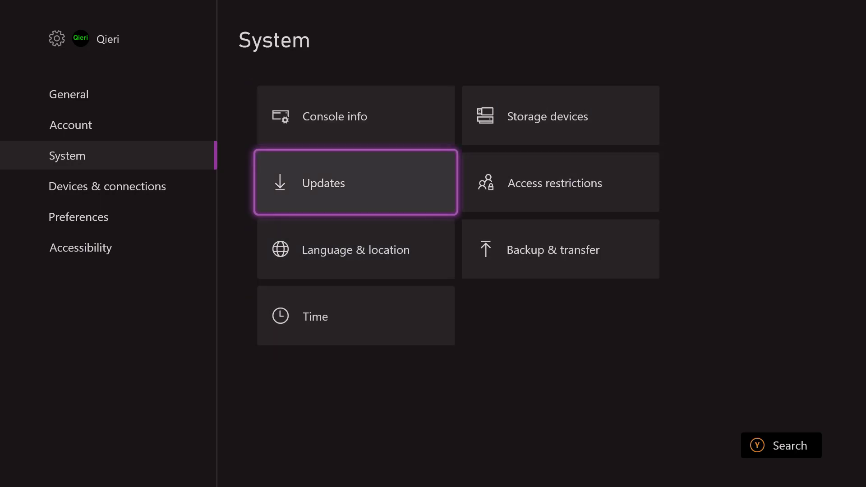
key("Right")
key("Down")
key("Down")
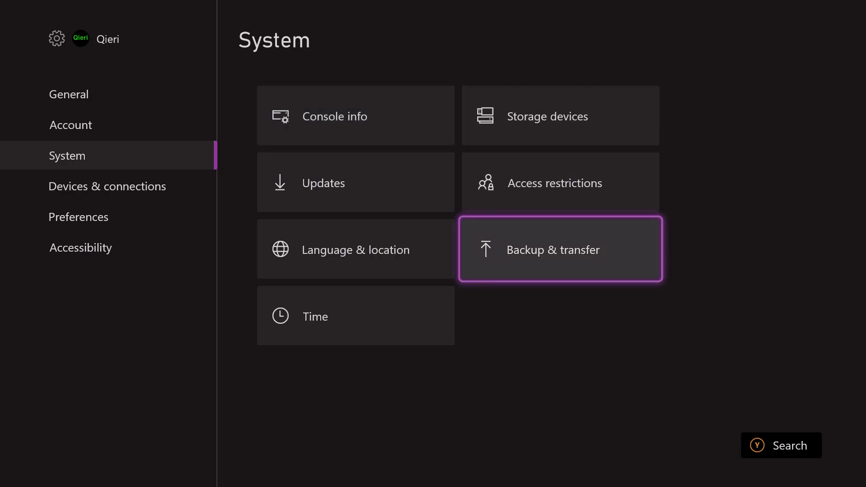
key("Left")
key("Down")
key("Up")
key("Up")
key("Up")
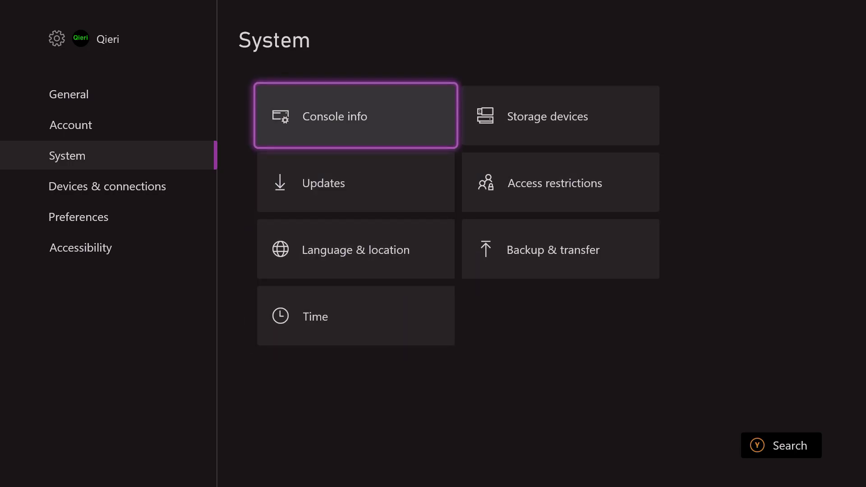
key("Right")
key("Down")
key("Down")
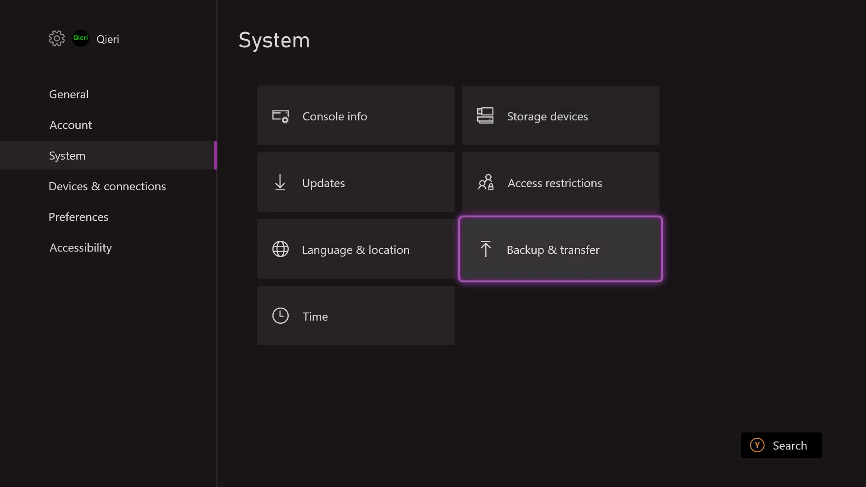
key("Left")
key("Up")
key("Up")
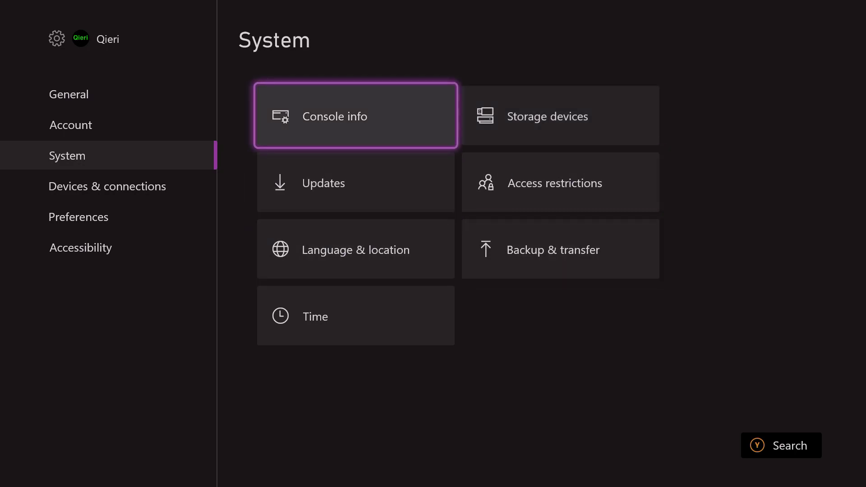
key("Right")
key("Down")
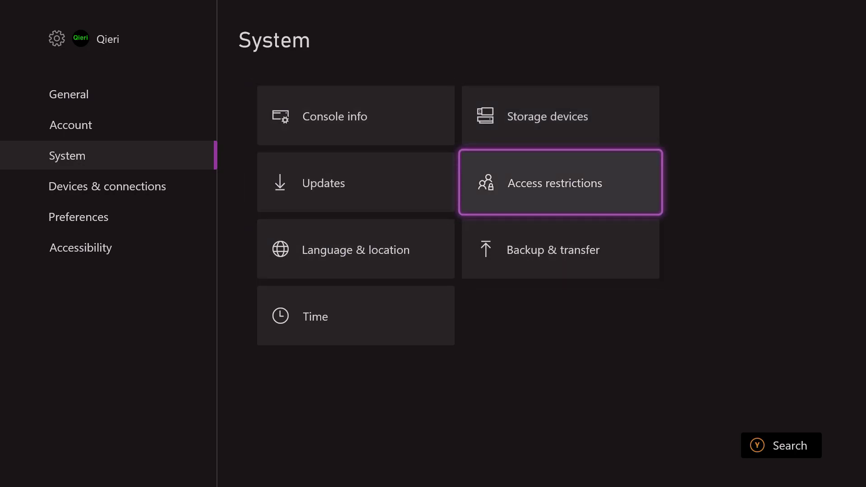
key("Down")
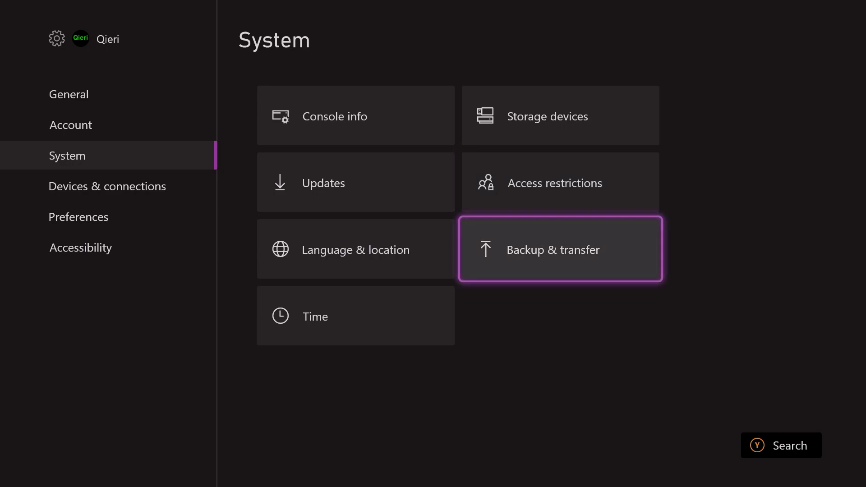
key("Left")
key("Up")
Step: Exit Settings to the Home screen and browse down to the Friends & Community Updates section
key("Escape")
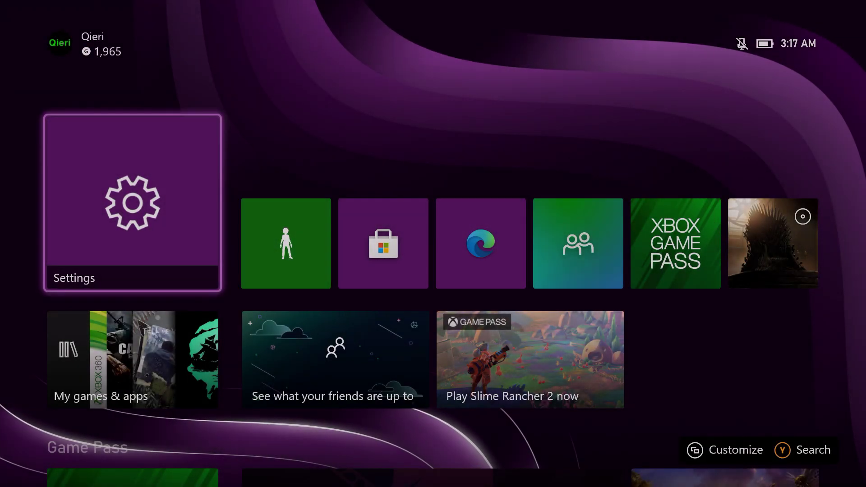
key("Right")
key("Down")
key("Up")
key("Left")
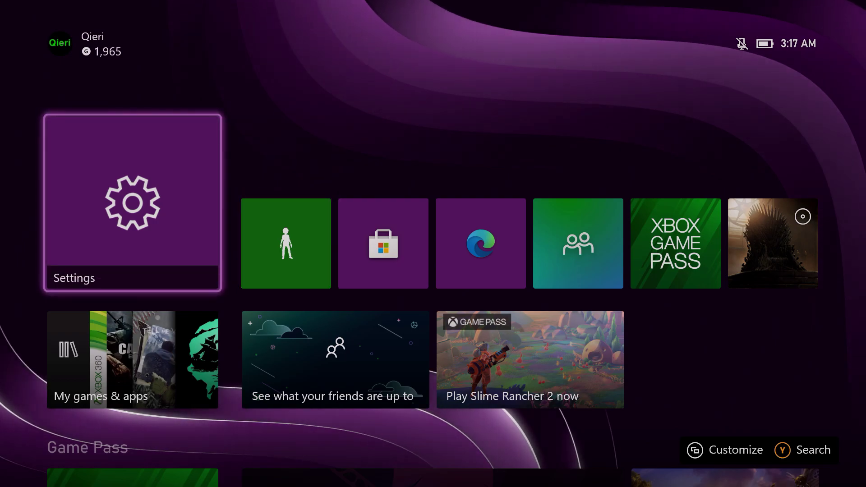
key("Down")
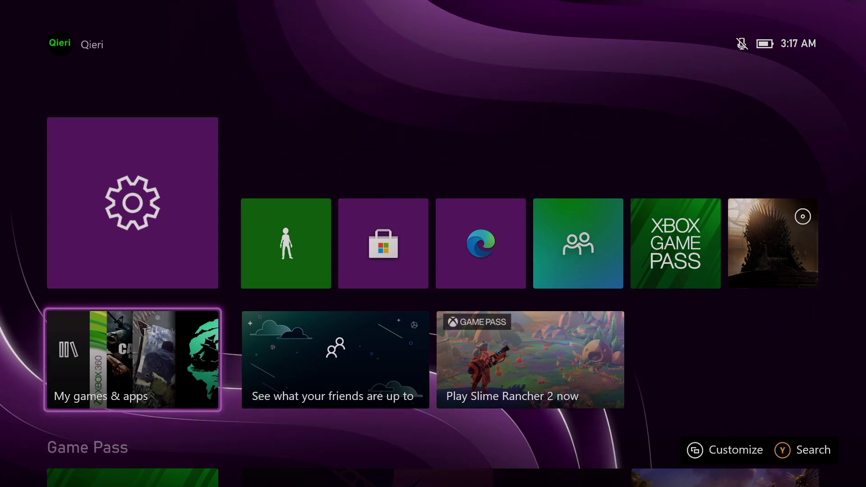
key("Down")
key("Down")
key("Down")
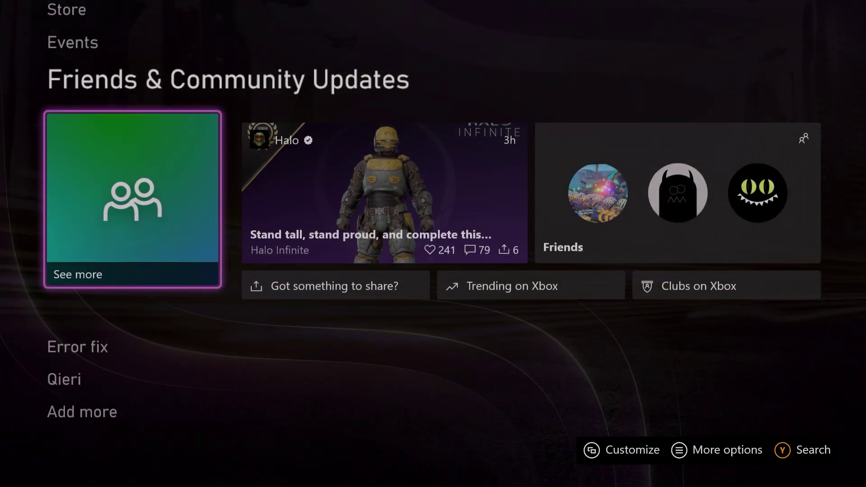